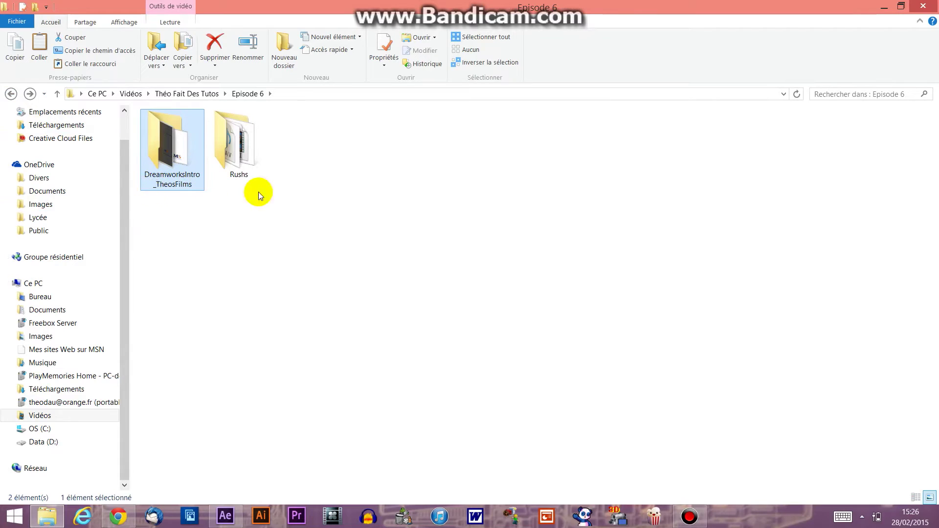
Open the Dreamworks.blend project from the DreamworksIntro_TheosFilms folder.
{"action": "double_click", "coordinate": [168, 180]}
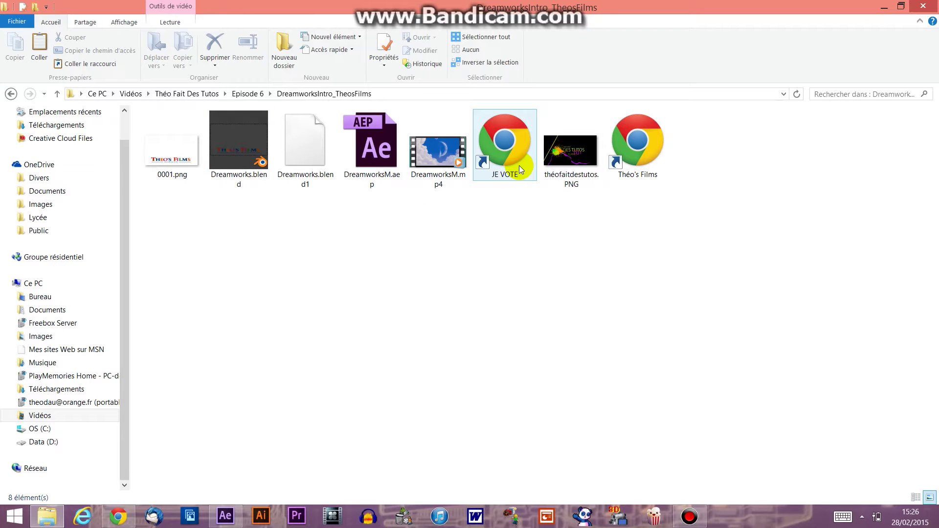
{"action": "double_click", "coordinate": [247, 164]}
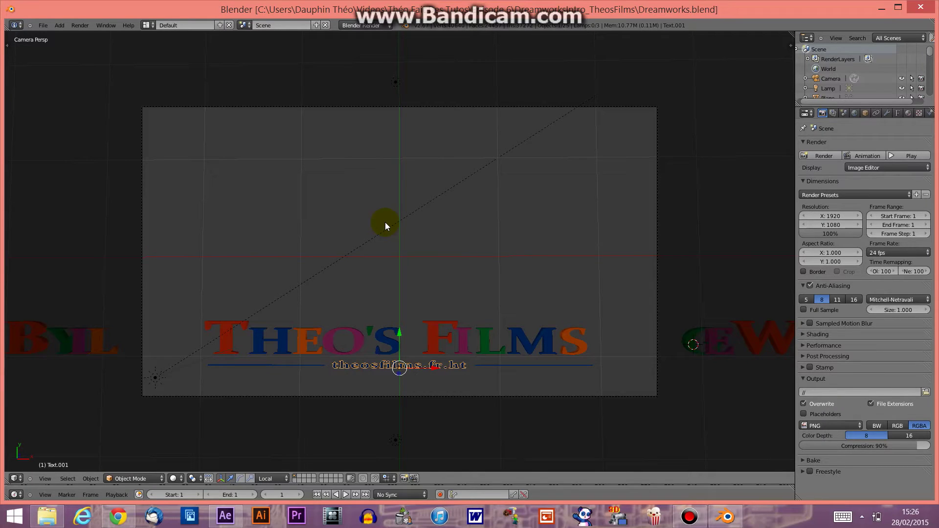
Replace the first letter of the title, the red T, with a lowercase "r".
{"action": "right_click", "coordinate": [230, 333]}
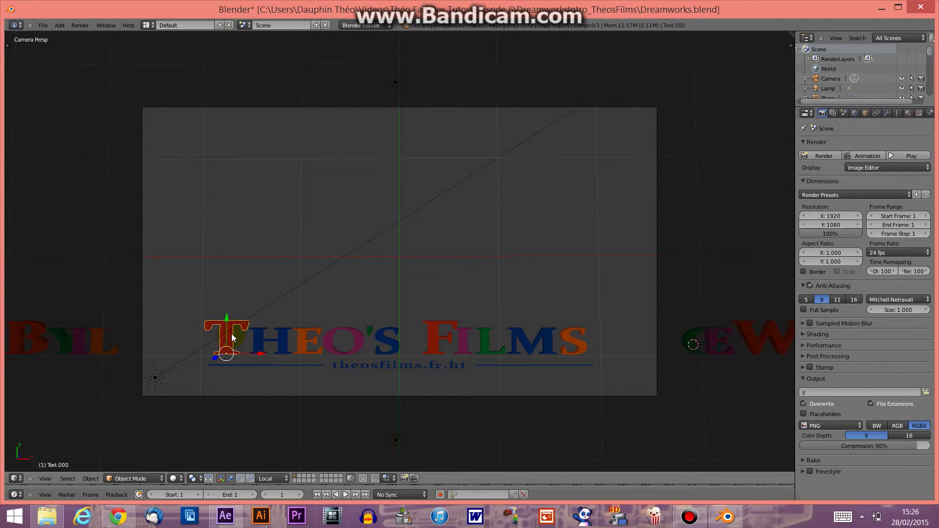
{"action": "key", "text": "Tab"}
{"action": "key", "text": "BackSpace"}
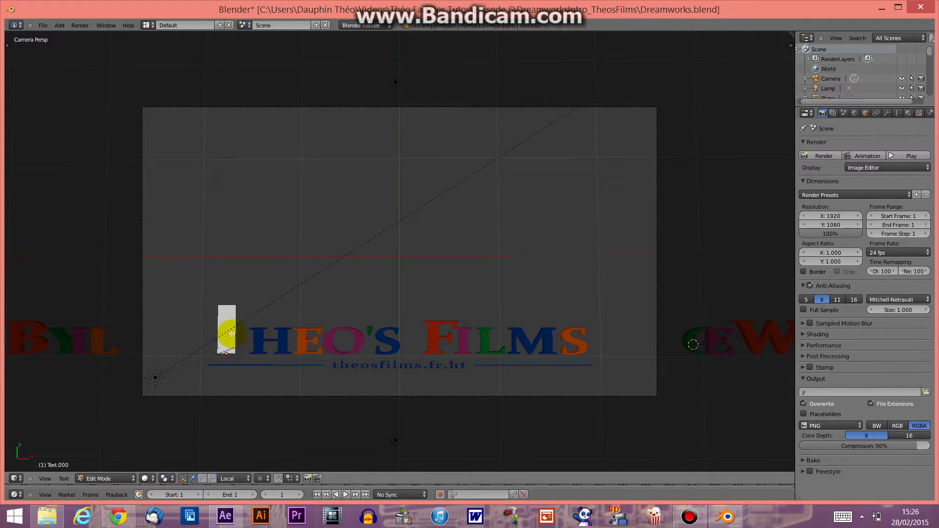
{"action": "type", "text": "T"}
{"action": "key", "text": "Tab"}
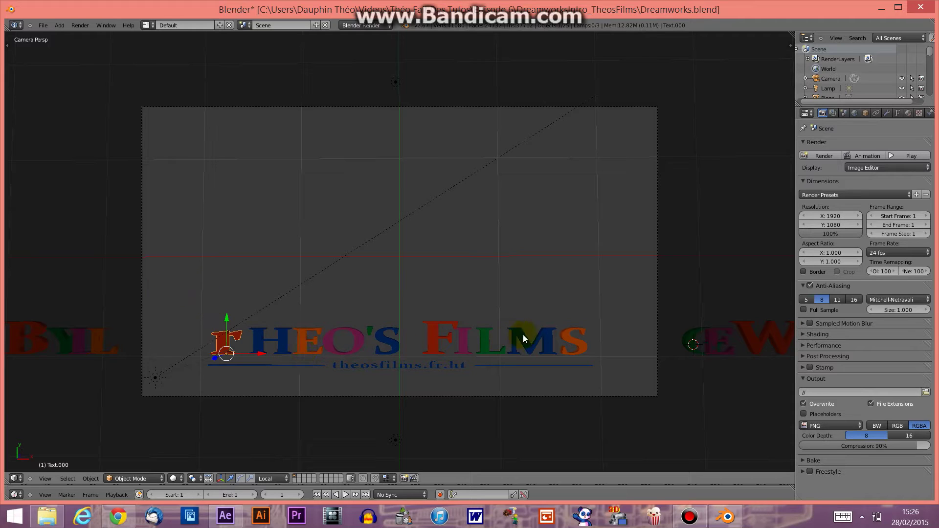
Move the orange S at the end of the title slightly along its X axis.
{"action": "right_click", "coordinate": [563, 345]}
{"action": "key", "text": "g"}
{"action": "key", "text": "x"}
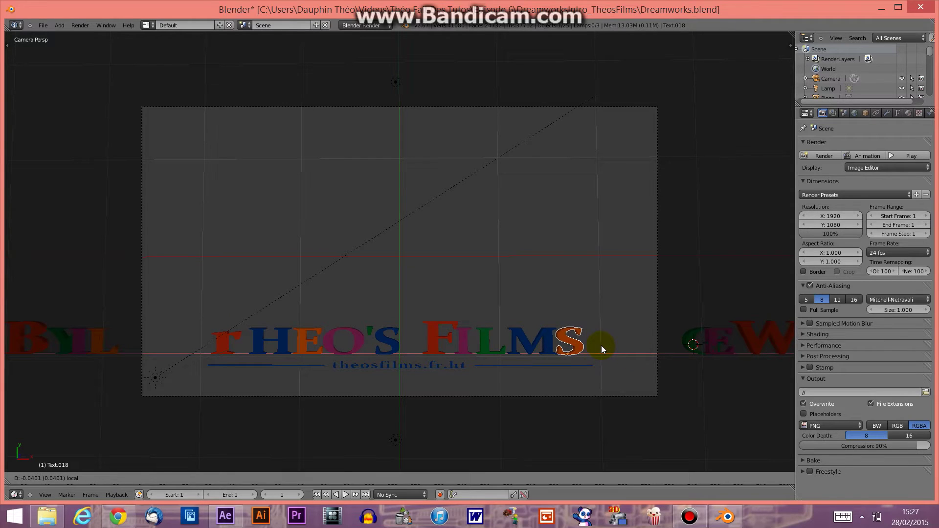
{"action": "left_click", "coordinate": [604, 345]}
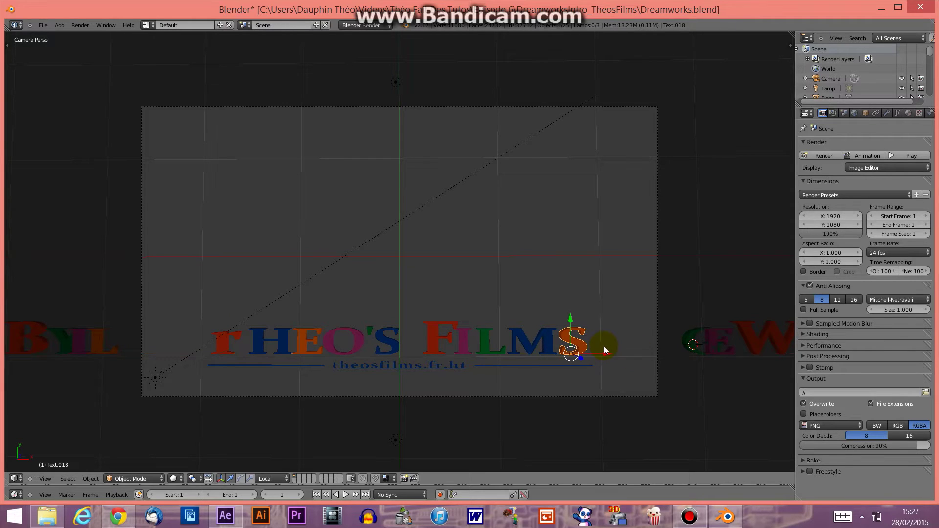
Examine the spare coloured letters placed on both sides outside the camera frame.
{"action": "right_click", "coordinate": [62, 346]}
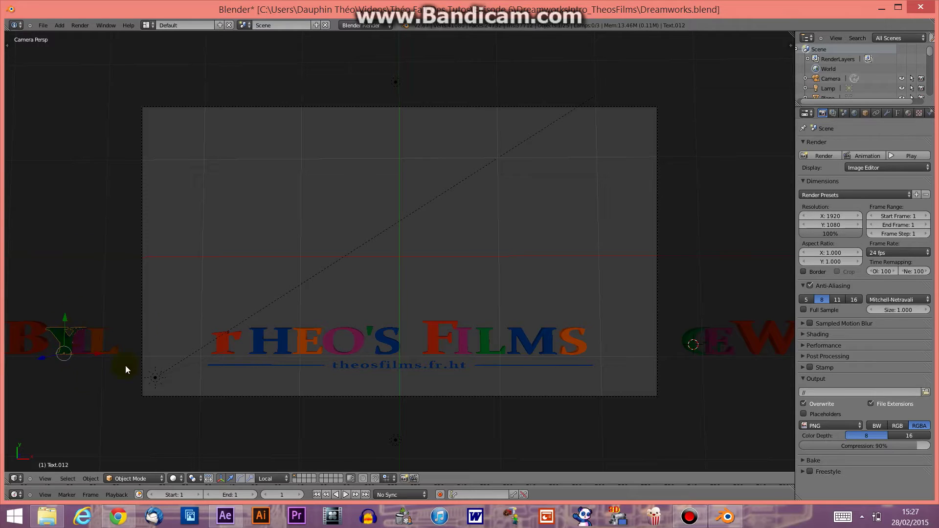
{"action": "scroll", "coordinate": [156, 348], "scroll_direction": "down", "scroll_amount": 4}
{"action": "scroll", "coordinate": [284, 281], "scroll_direction": "up", "scroll_amount": 3}
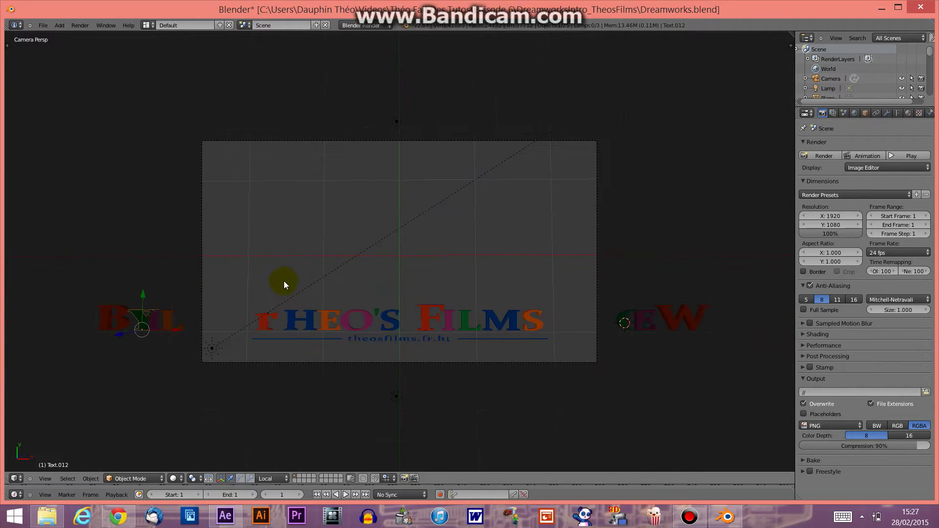
{"action": "scroll", "coordinate": [283, 280], "scroll_direction": "up", "scroll_amount": 1}
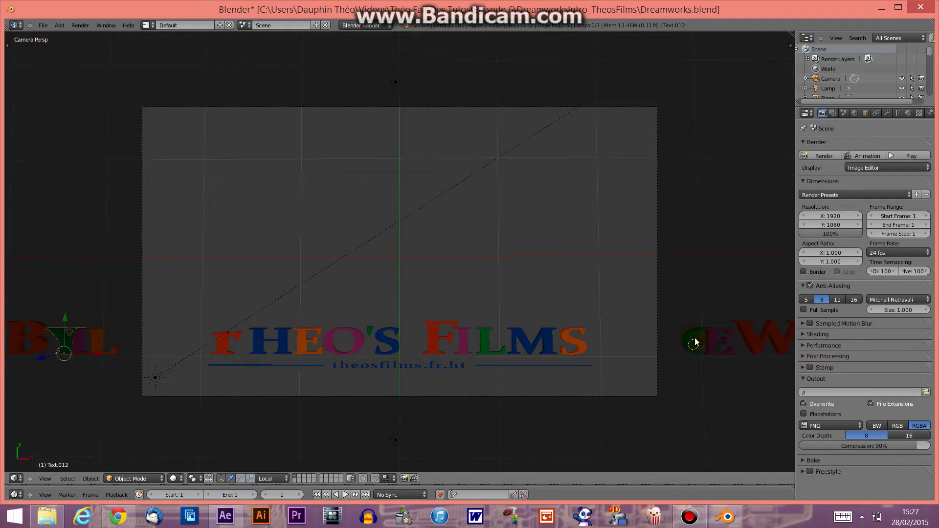
{"action": "left_click", "coordinate": [620, 317]}
Replace the small website line under the title with the text "prod".
{"action": "right_click", "coordinate": [363, 365]}
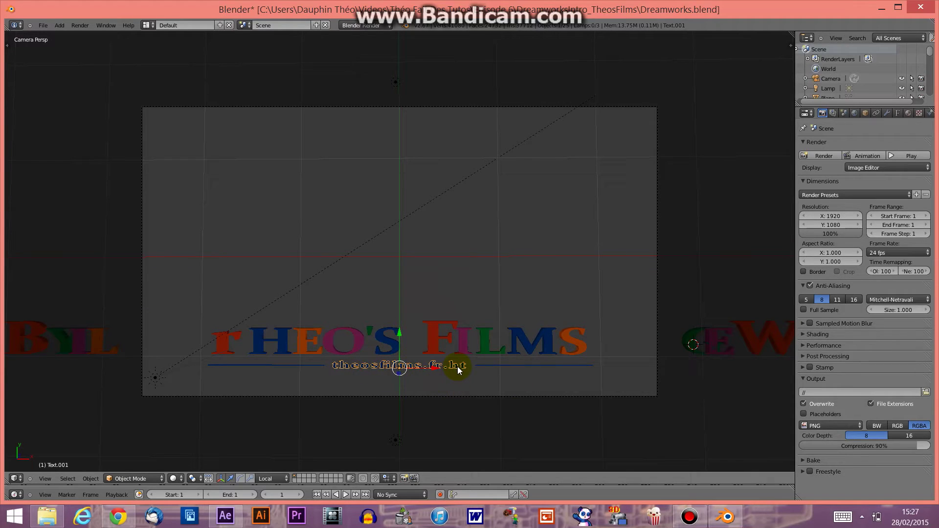
{"action": "key", "text": "Tab"}
{"action": "key", "text": "BackSpace"}
{"action": "key", "text": "BackSpace"}
{"action": "key", "text": "BackSpace"}
{"action": "key", "text": "BackSpace"}
{"action": "key", "text": "BackSpace"}
{"action": "key", "text": "BackSpace"}
{"action": "key", "text": "BackSpace"}
{"action": "key", "text": "BackSpace"}
{"action": "key", "text": "BackSpace"}
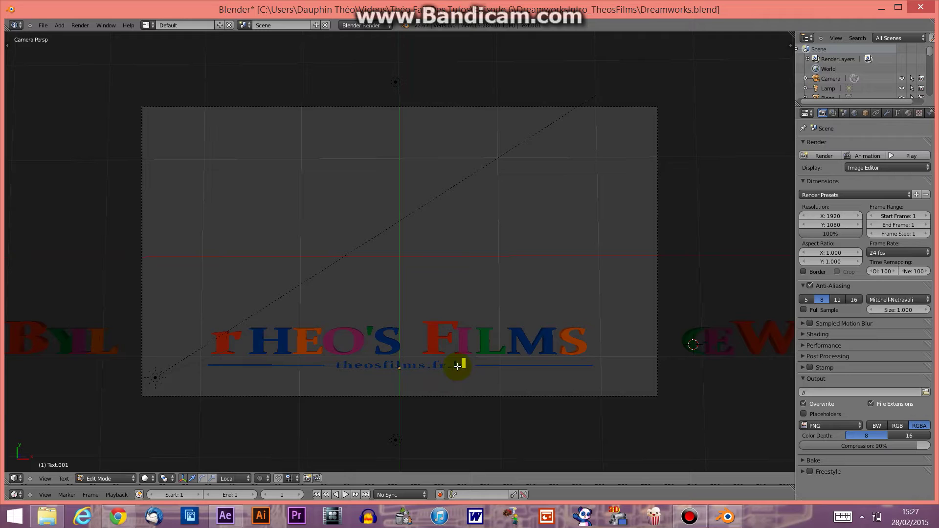
{"action": "key", "text": "BackSpace"}
{"action": "key", "text": "BackSpace"}
{"action": "key", "text": "BackSpace"}
{"action": "key", "text": "BackSpace"}
{"action": "key", "text": "BackSpace"}
{"action": "type", "text": "prod"}
{"action": "key", "text": "Tab"}
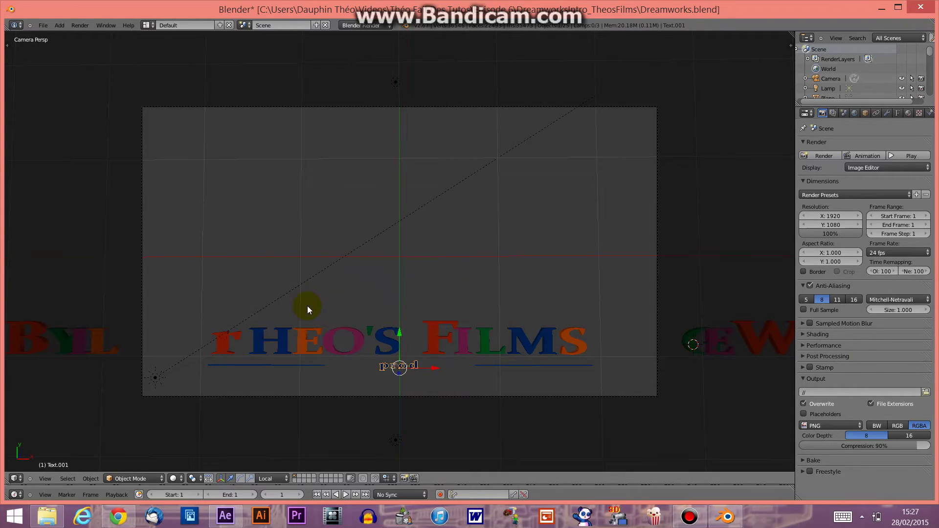
Render the edited title as a still image, then close Blender without saving.
{"action": "scroll", "coordinate": [306, 308], "scroll_direction": "up", "scroll_amount": 1}
{"action": "scroll", "coordinate": [246, 384], "scroll_direction": "up", "scroll_amount": 1}
{"action": "scroll", "coordinate": [247, 382], "scroll_direction": "down", "scroll_amount": 2}
{"action": "right_click", "coordinate": [579, 342]}
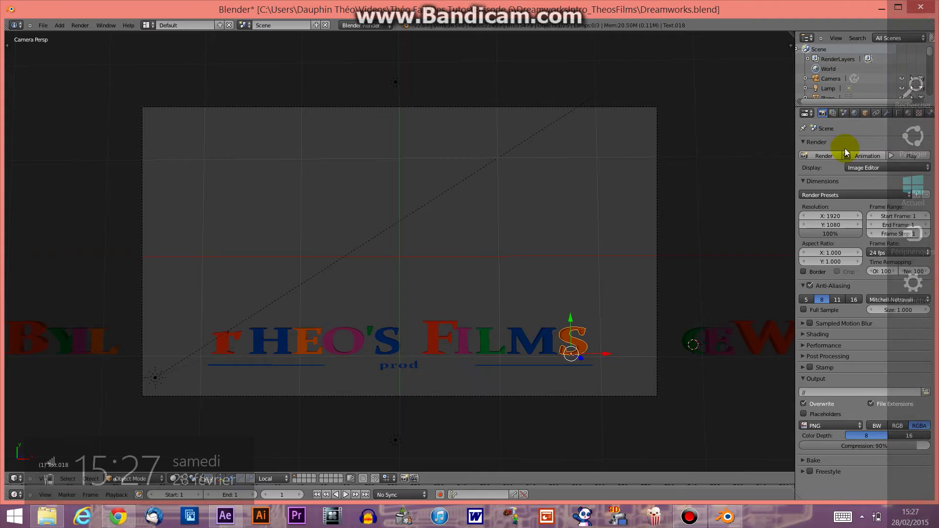
{"action": "left_click", "coordinate": [828, 156]}
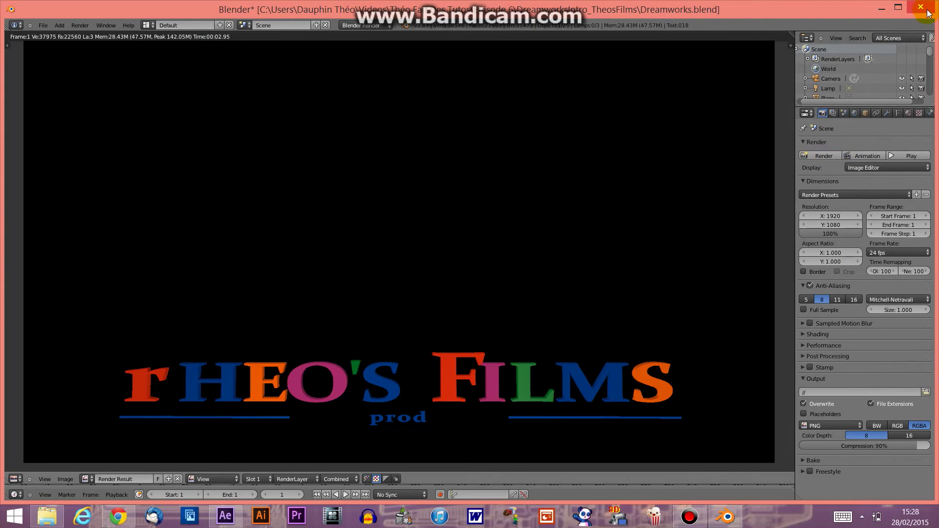
{"action": "left_click", "coordinate": [925, 9]}
View the rendered title image 0001.png in the photo viewer and close it.
{"action": "left_click", "coordinate": [166, 170]}
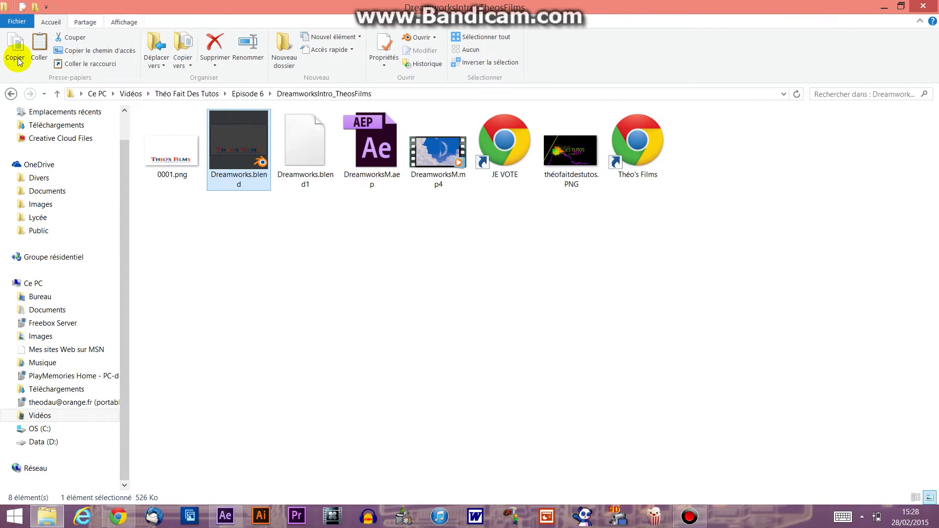
{"action": "double_click", "coordinate": [165, 169]}
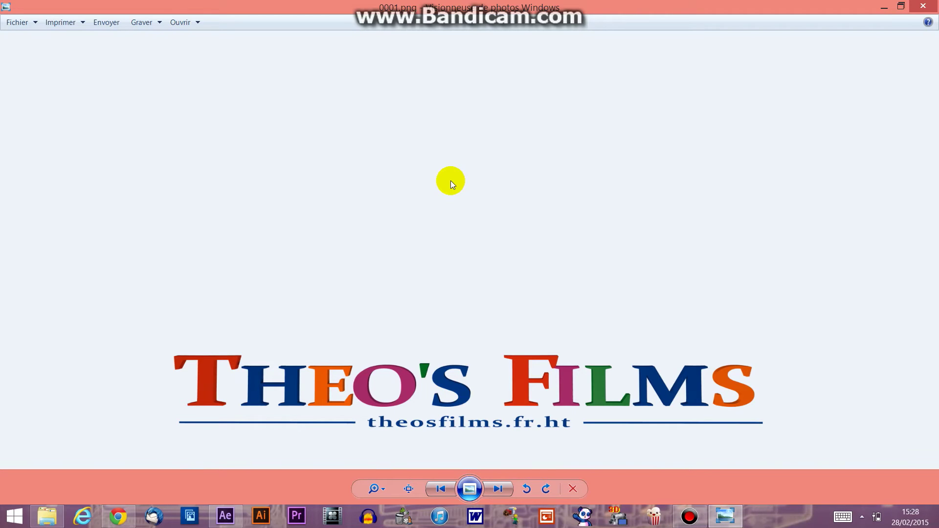
{"action": "left_click", "coordinate": [922, 6]}
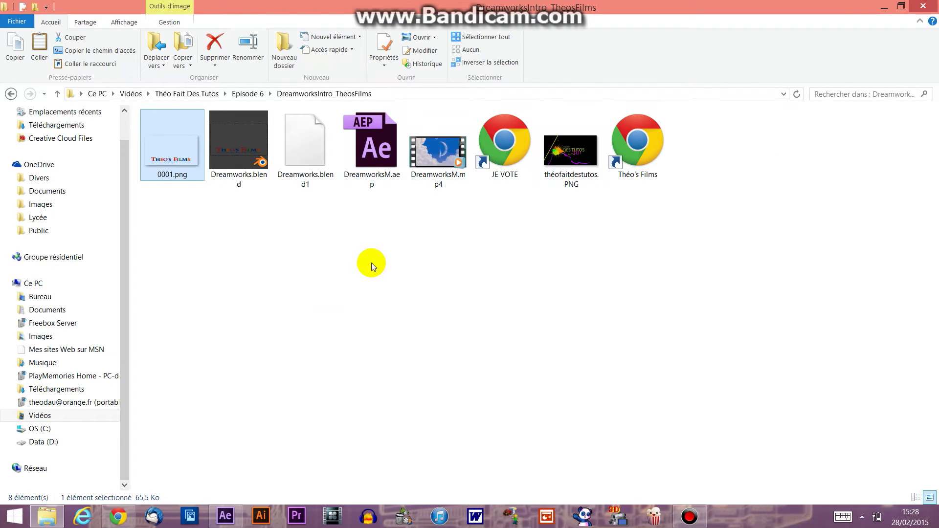
{"action": "double_click", "coordinate": [159, 157]}
{"action": "left_click", "coordinate": [921, 7]}
Switch to After Effects and view the Dreamworks composition at 0:00:12:05 and 0:00:15:02, before and during the title.
{"action": "mouse_move", "coordinate": [226, 520]}
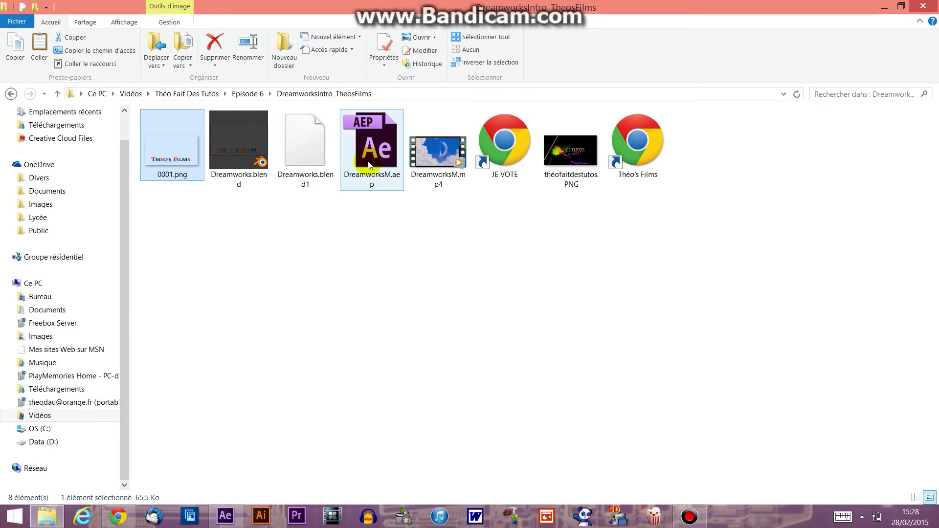
{"action": "left_click", "coordinate": [226, 518]}
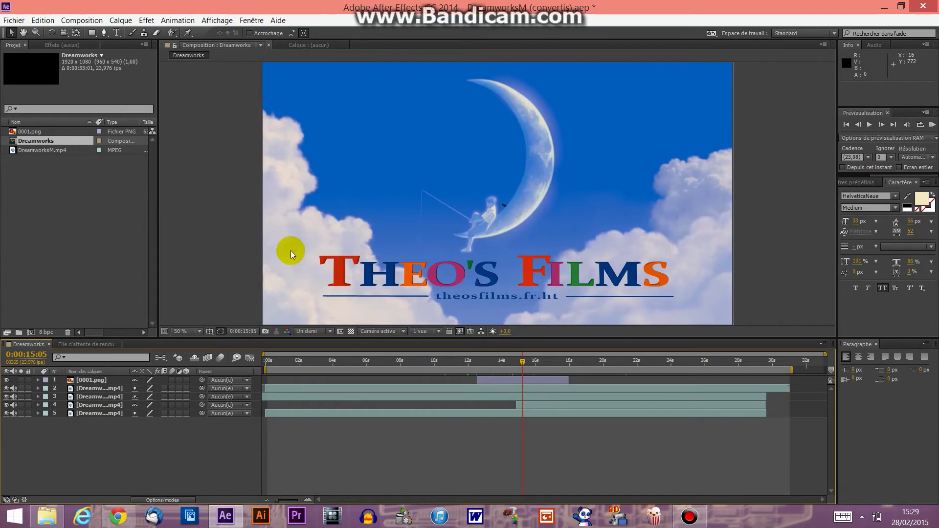
{"action": "left_click", "coordinate": [352, 361]}
{"action": "left_click_drag", "start_coordinate": [376, 359], "coordinate": [473, 362]}
{"action": "left_click", "coordinate": [471, 293]}
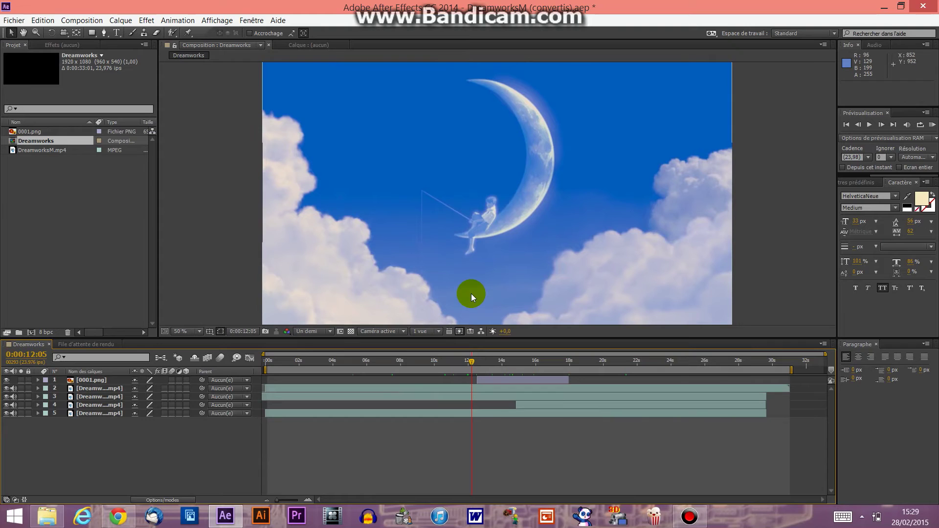
{"action": "left_click", "coordinate": [520, 359]}
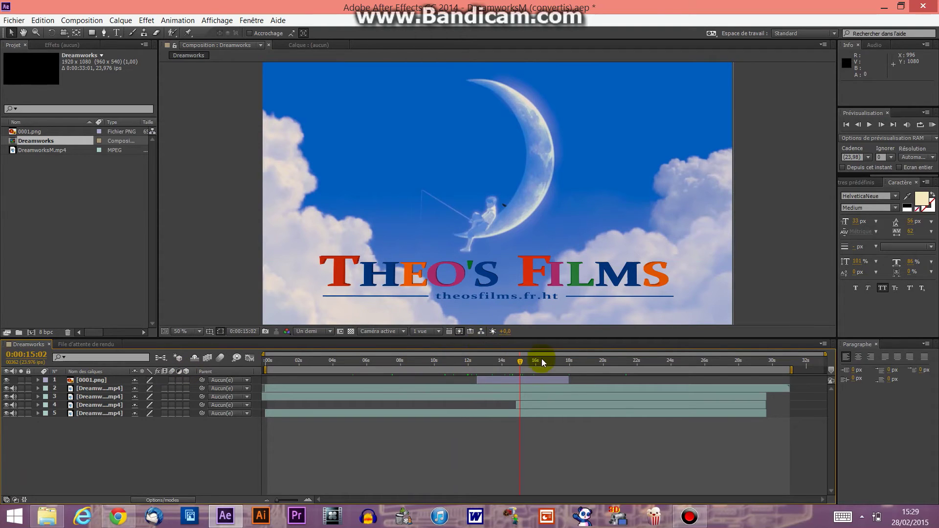
Add the Dreamworks composition to the render queue and check the new item's output destination.
{"action": "left_click", "coordinate": [13, 20]}
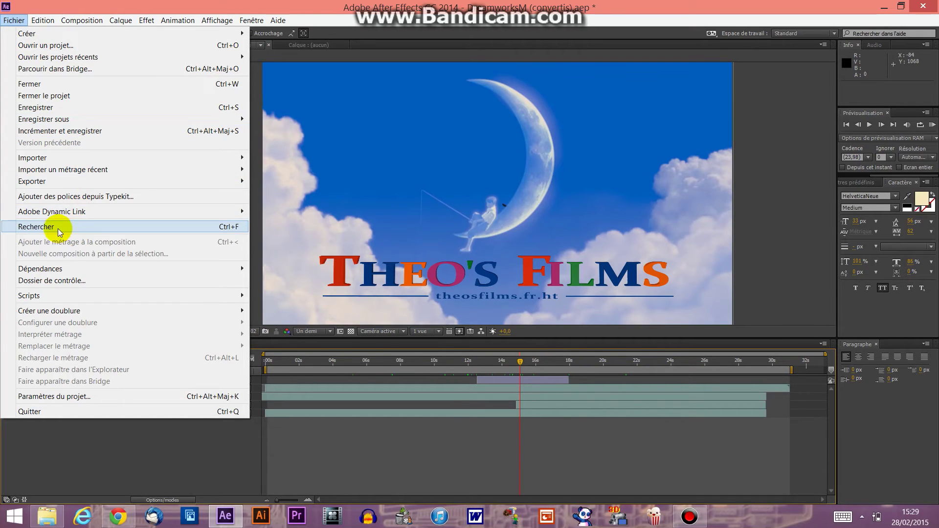
{"action": "mouse_move", "coordinate": [81, 183]}
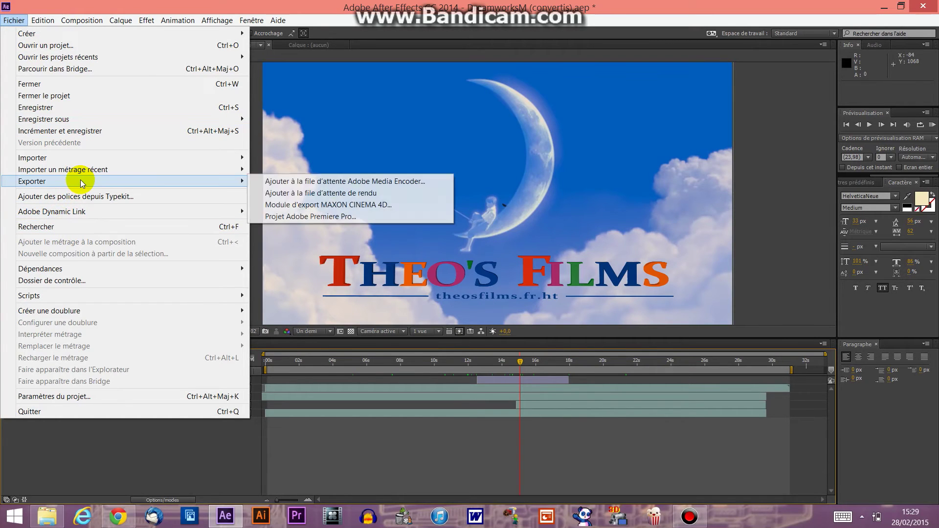
{"action": "left_click", "coordinate": [328, 193]}
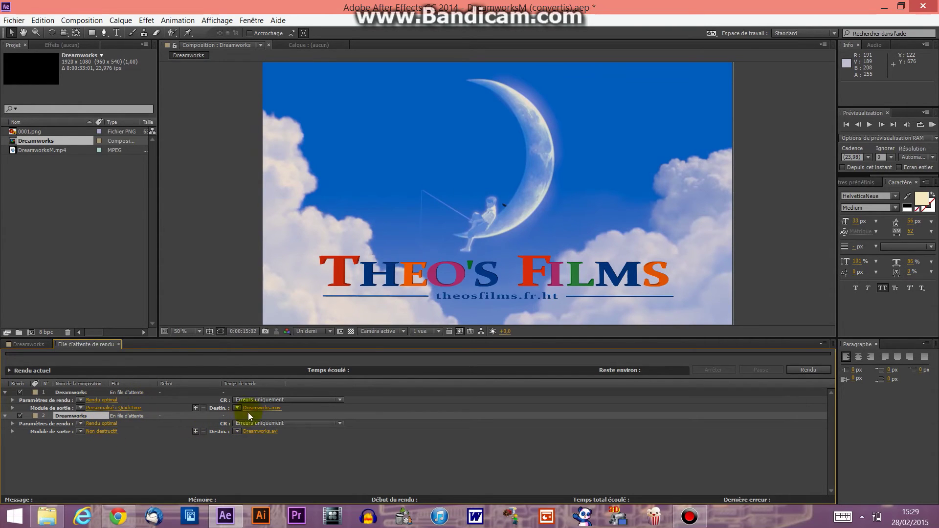
{"action": "left_click", "coordinate": [258, 432]}
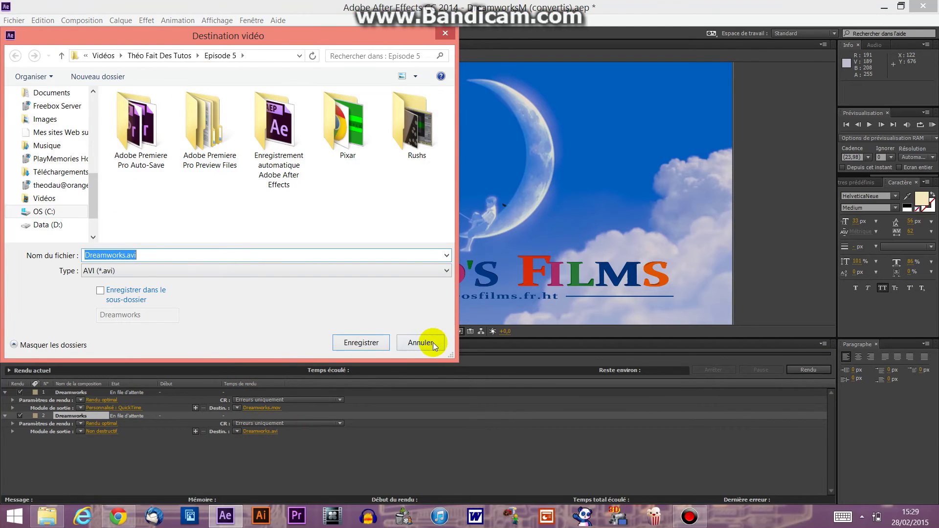
{"action": "left_click", "coordinate": [432, 342]}
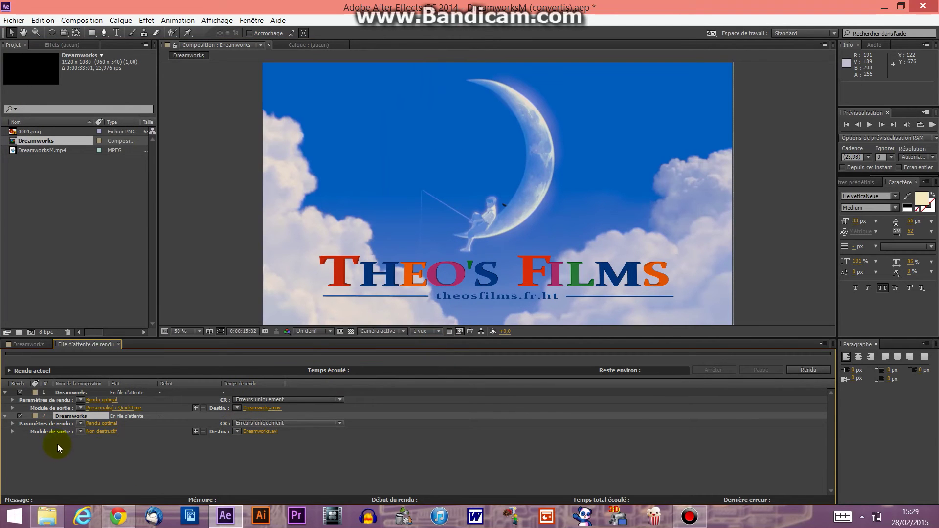
Set the new queue item's output module format to QuickTime, reviewing its video codec options.
{"action": "left_click", "coordinate": [101, 431]}
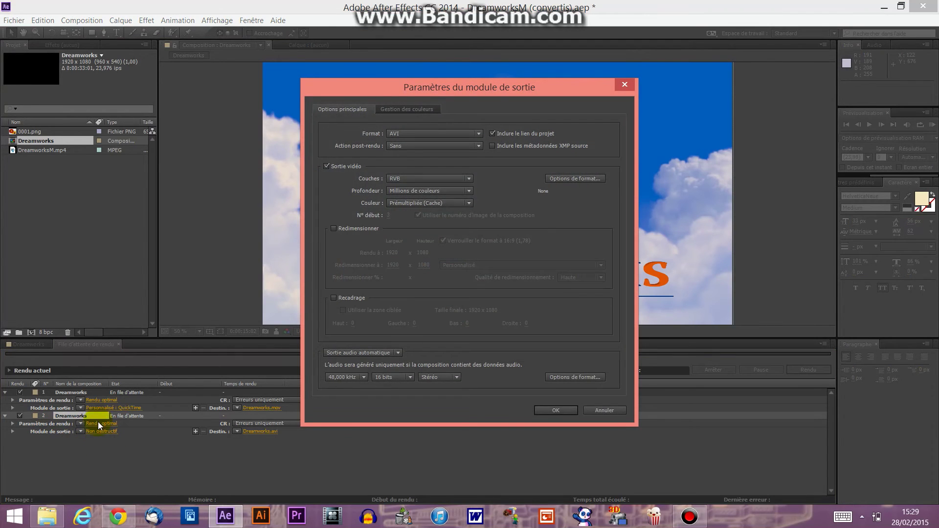
{"action": "left_click", "coordinate": [399, 133]}
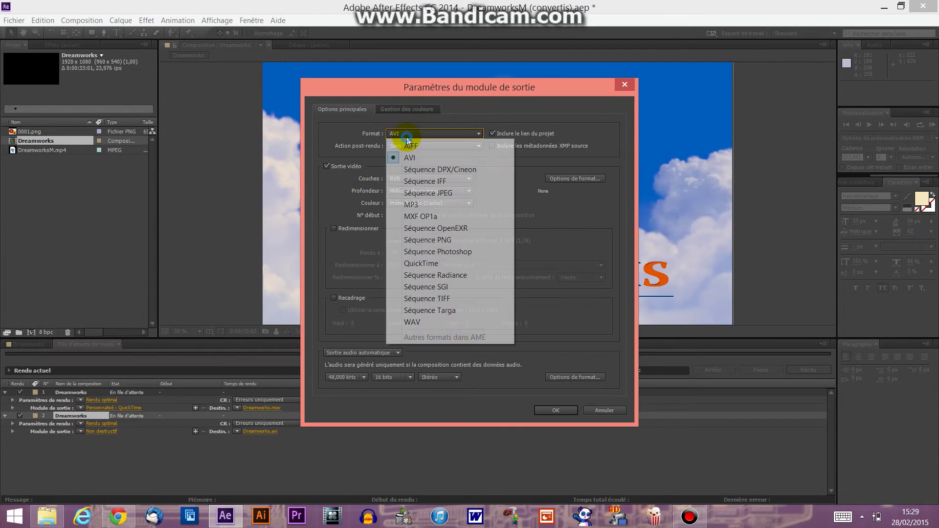
{"action": "left_click", "coordinate": [424, 265]}
{"action": "left_click_drag", "start_coordinate": [426, 87], "coordinate": [519, 72]}
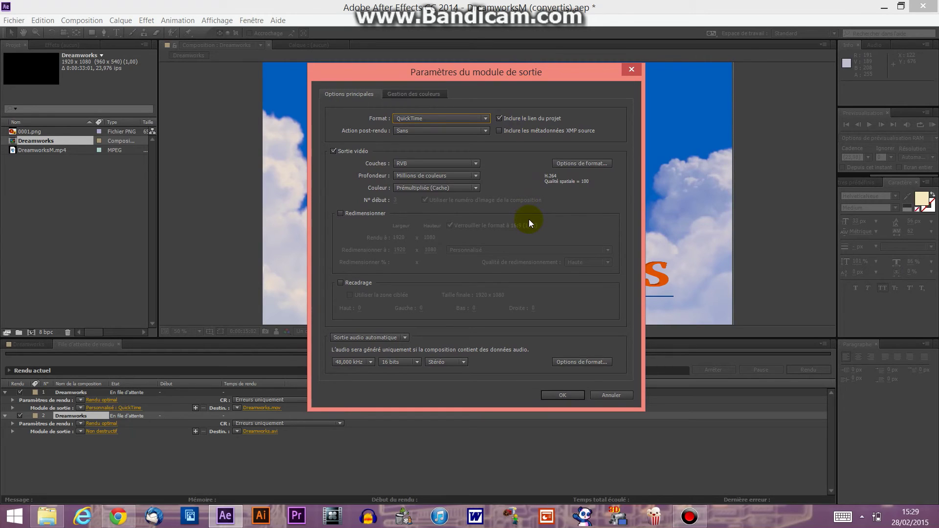
{"action": "left_click", "coordinate": [565, 161]}
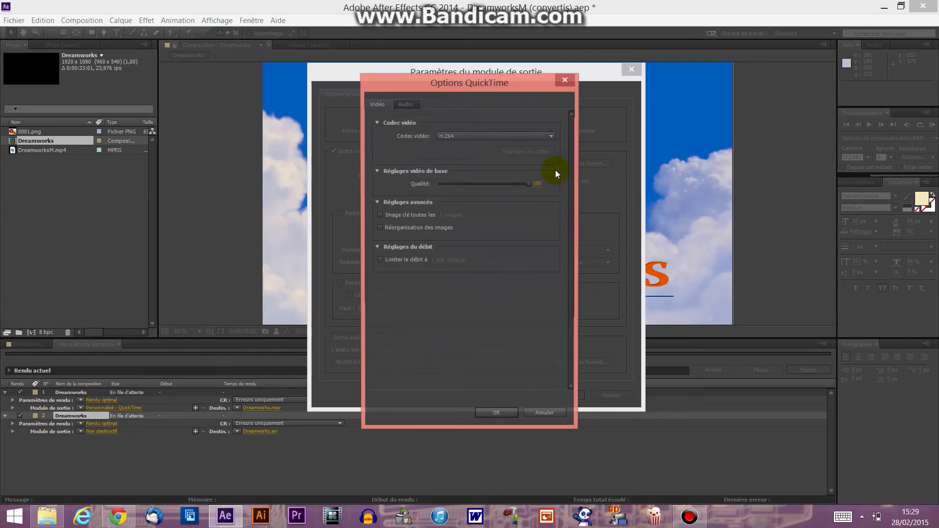
{"action": "left_click", "coordinate": [564, 80]}
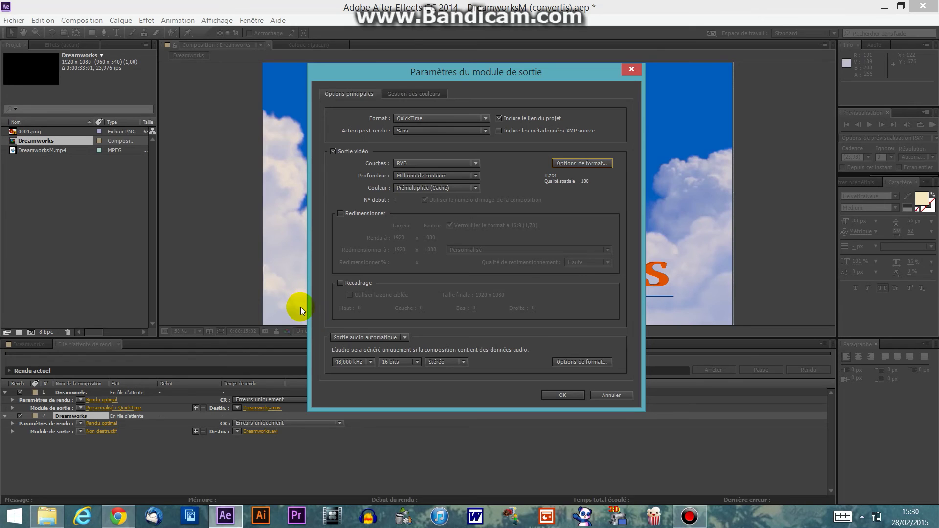
{"action": "left_click", "coordinate": [557, 394]}
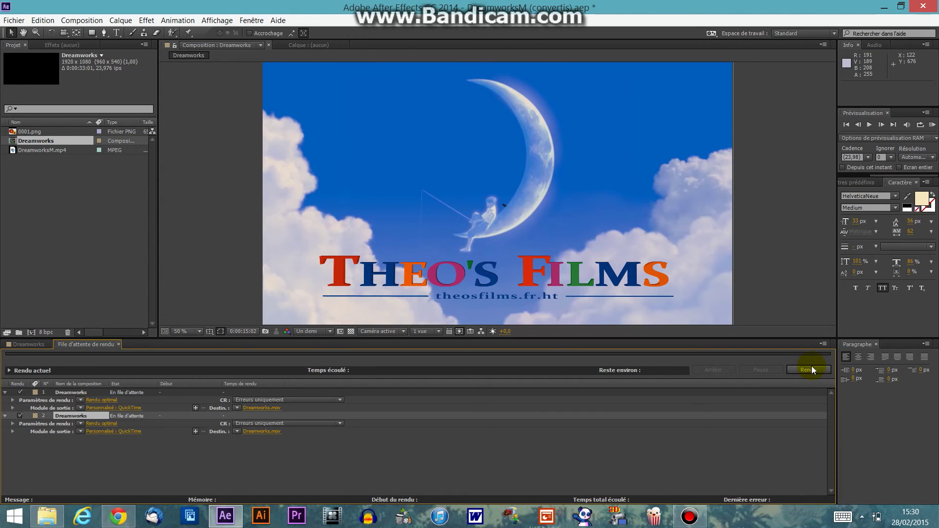
{"action": "scroll", "coordinate": [621, 207], "scroll_direction": "down", "scroll_amount": 1}
{"action": "scroll", "coordinate": [600, 214], "scroll_direction": "up", "scroll_amount": 1}
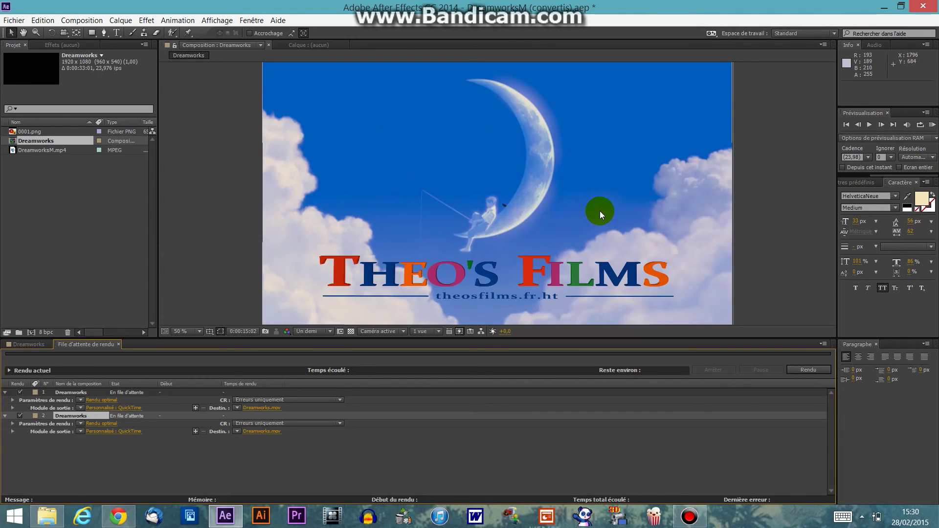